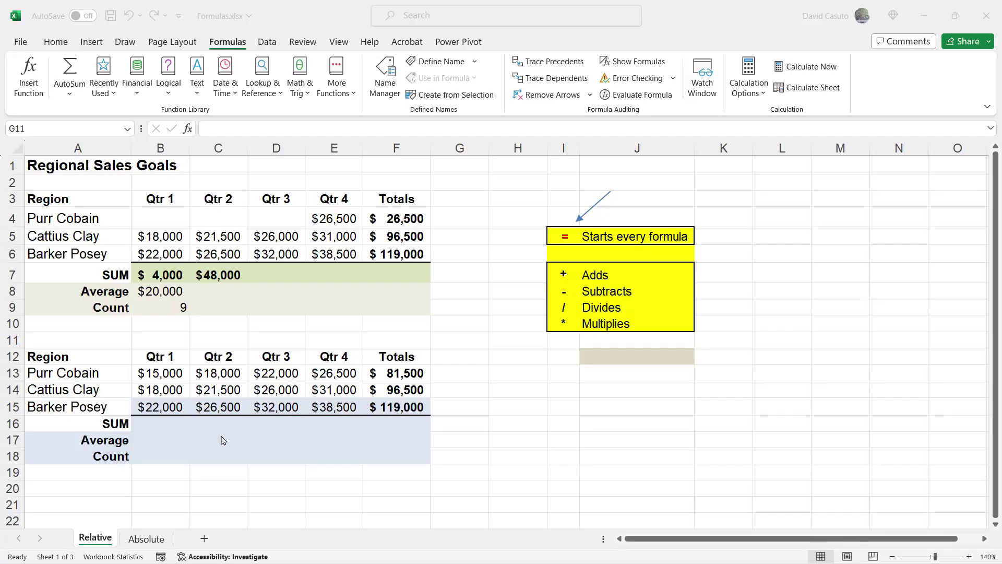
# Step: AutoSum the Qtr 1 values B13:B15 into B16 from the Home tab
pyautogui.click(152, 421)
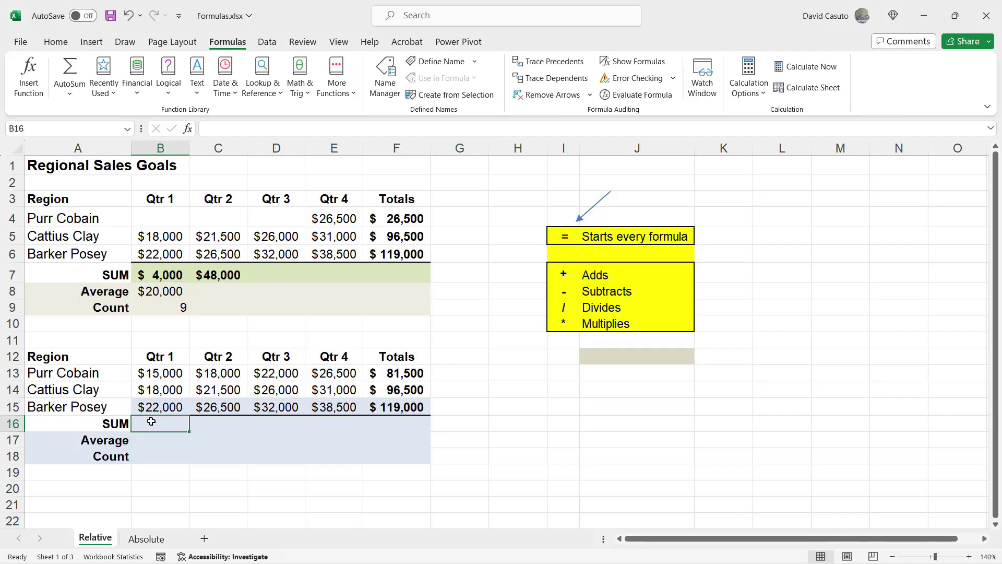
pyautogui.moveTo(167, 372); pyautogui.dragTo(166, 409)
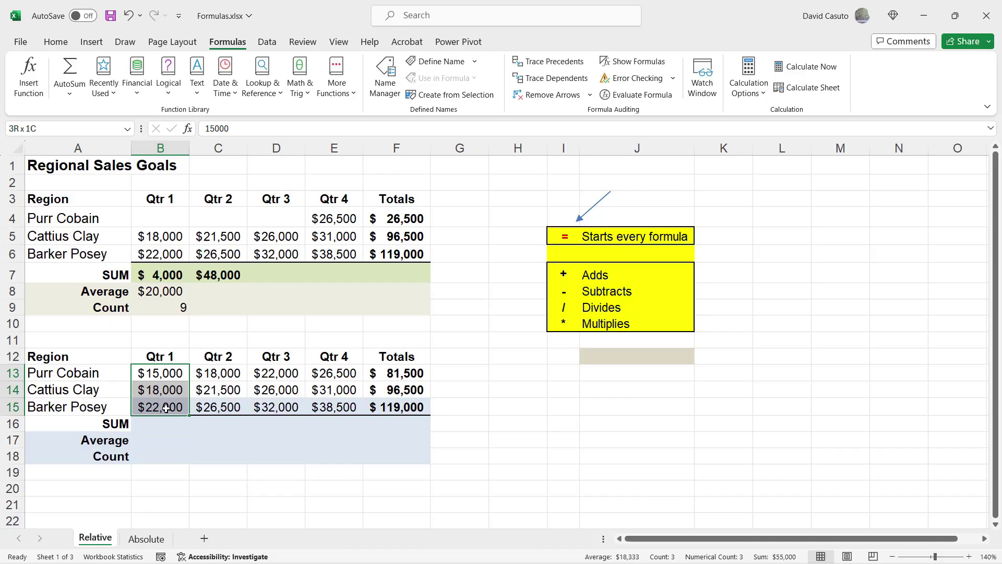
pyautogui.click(51, 42)
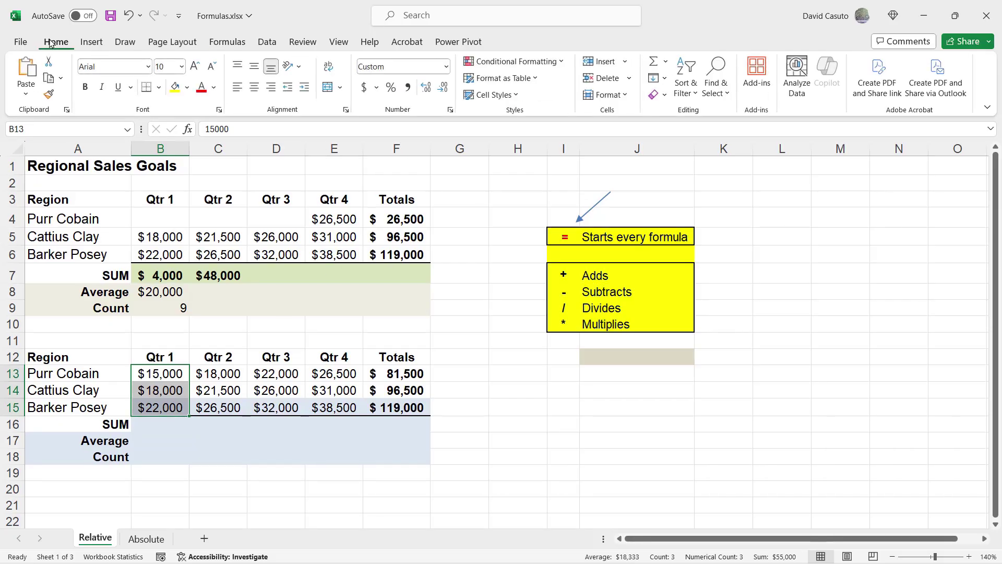
pyautogui.click(653, 67)
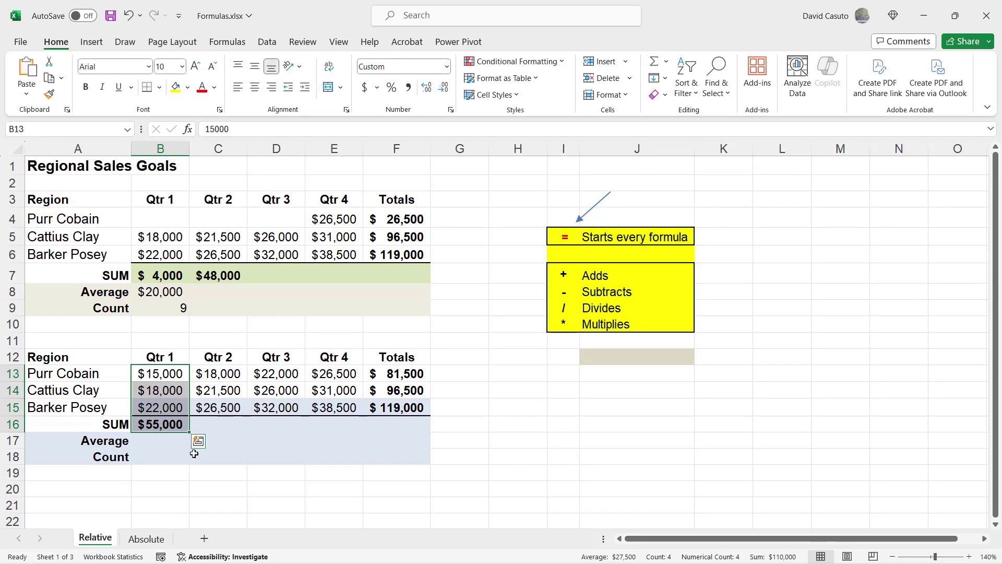
# Step: Recheck the B13:B15 sum and confirm B16 holds =SUM(B13:B15) showing $55,000
pyautogui.click(162, 455)
pyautogui.moveTo(161, 374); pyautogui.dragTo(164, 412)
pyautogui.click(194, 454)
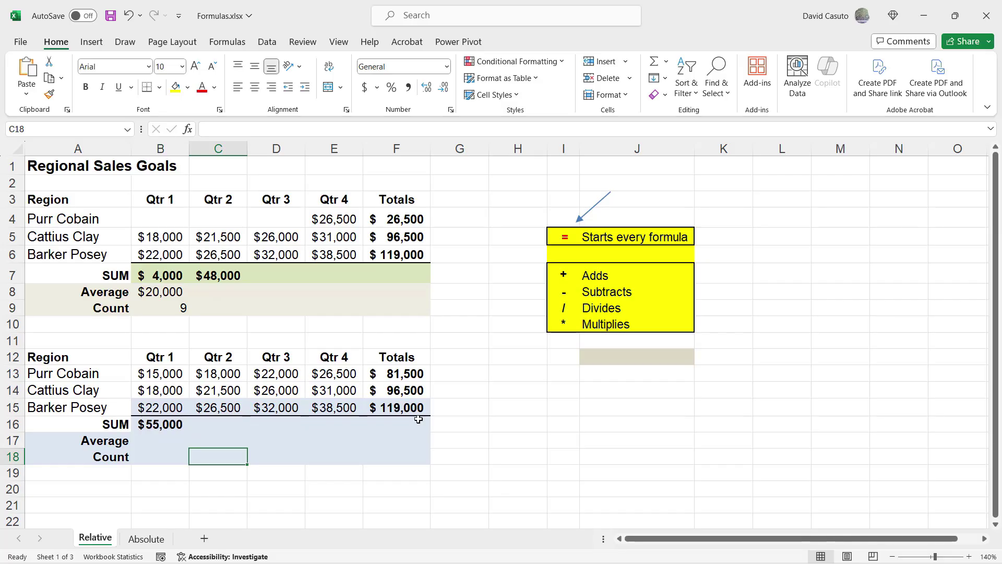
pyautogui.click(166, 428)
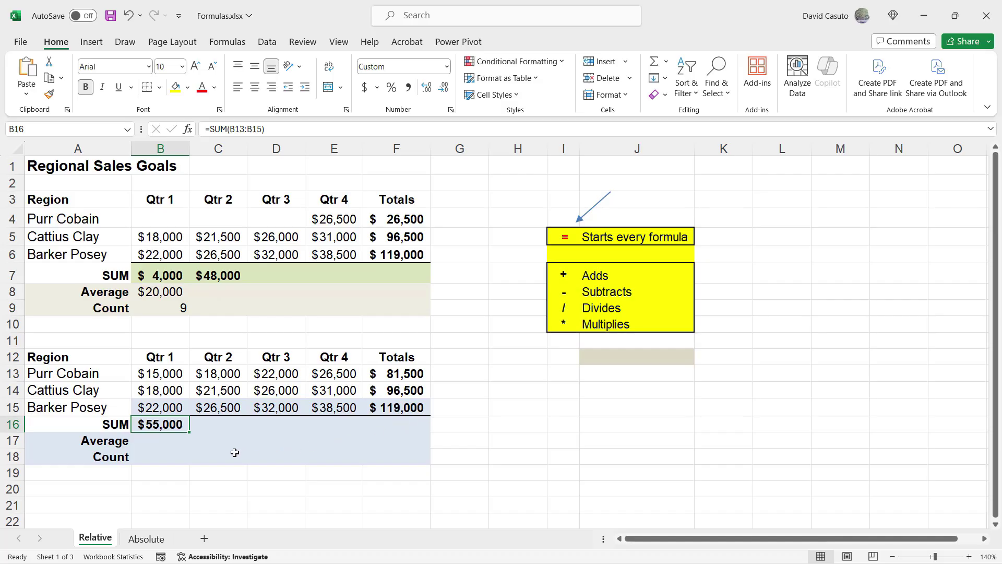
pyautogui.doubleClick(162, 423)
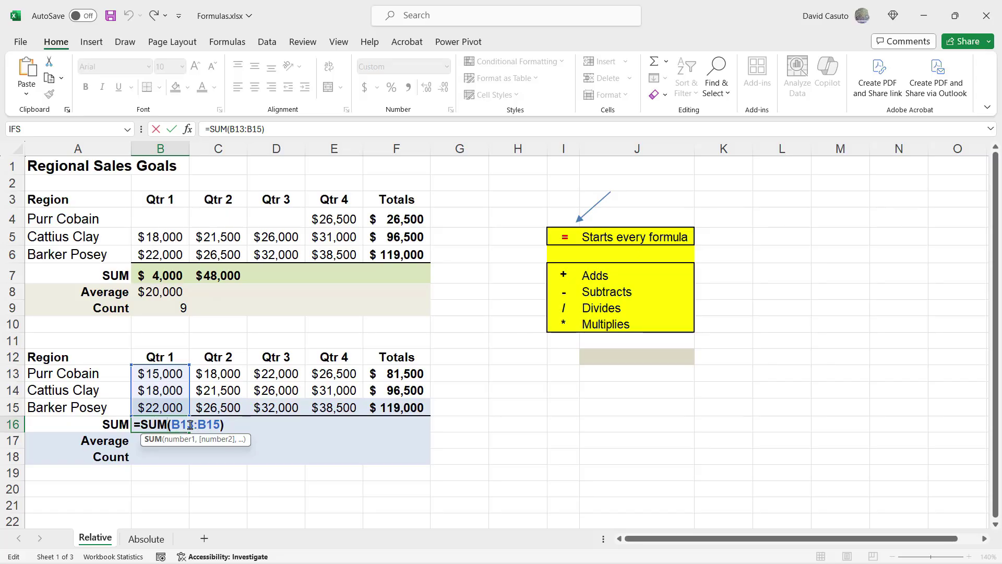
pyautogui.press('Escape')
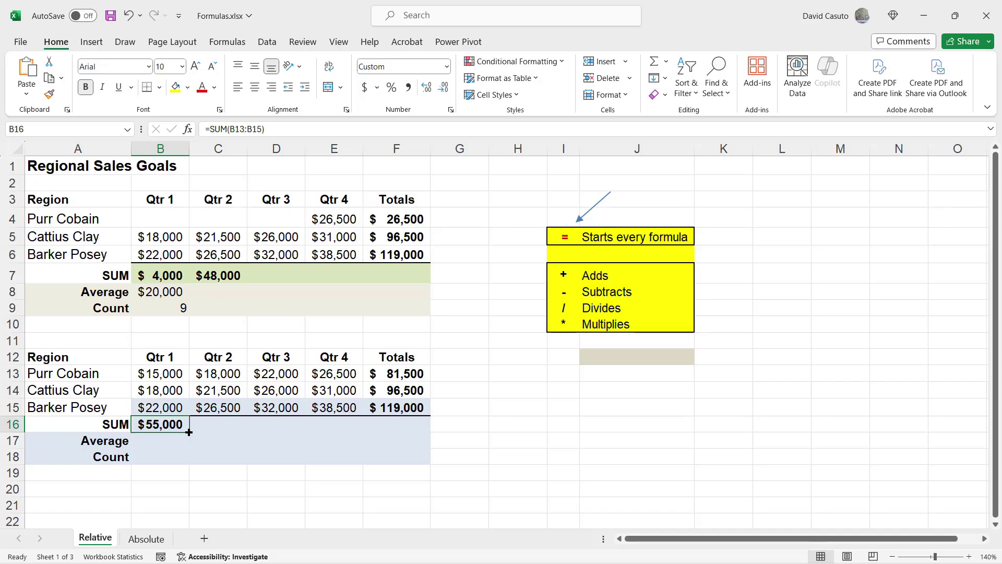
# Step: Fill B16's SUM across to F16 and inspect the relative formulas in C16 through F16
pyautogui.moveTo(188, 432); pyautogui.dragTo(404, 431)
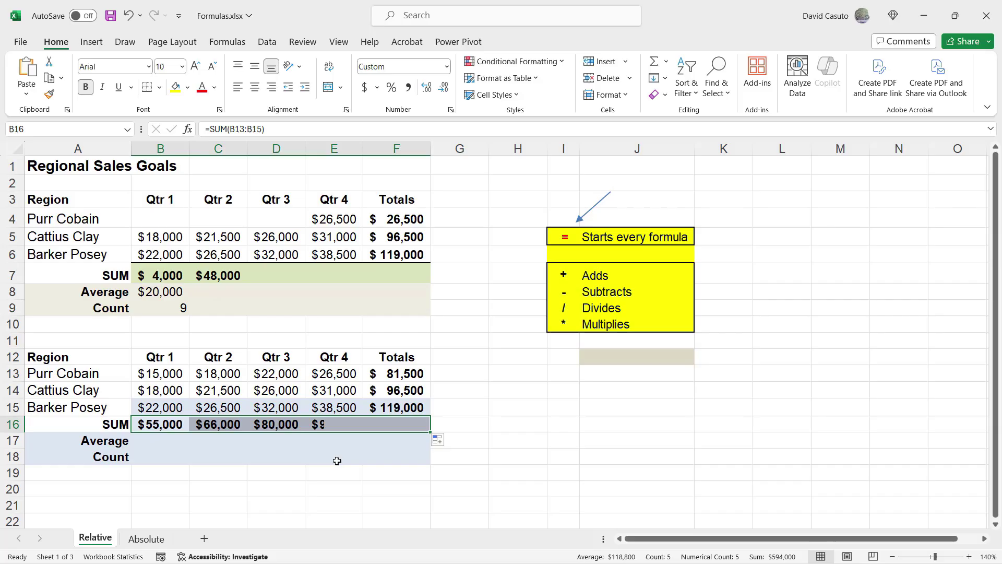
pyautogui.doubleClick(217, 425)
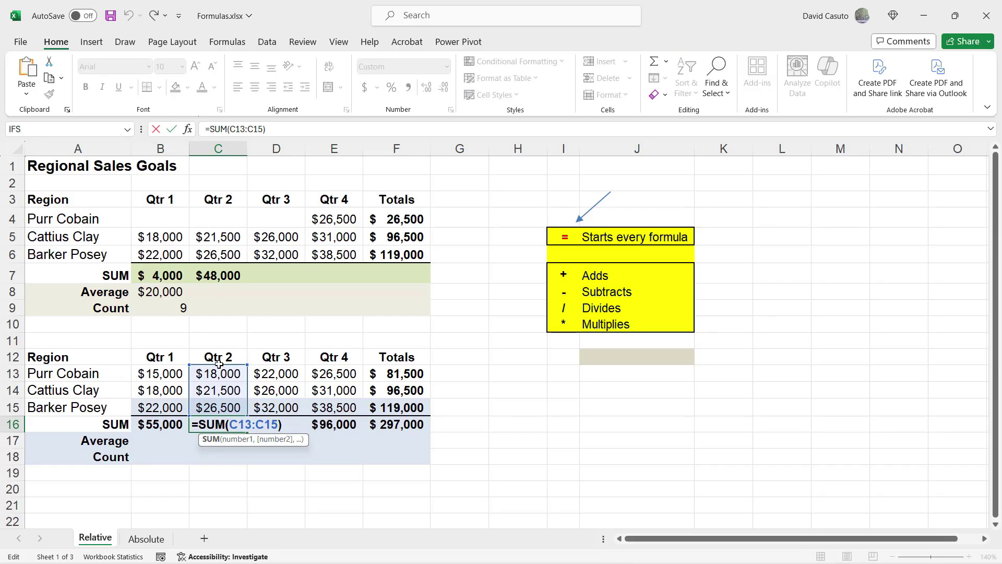
pyautogui.press('Escape')
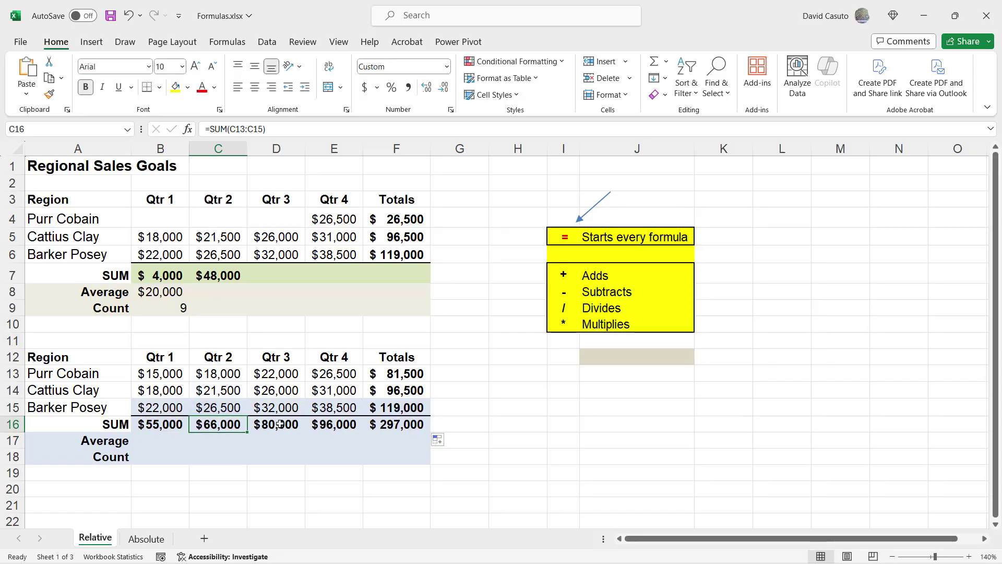
pyautogui.doubleClick(280, 423)
pyautogui.press('Escape')
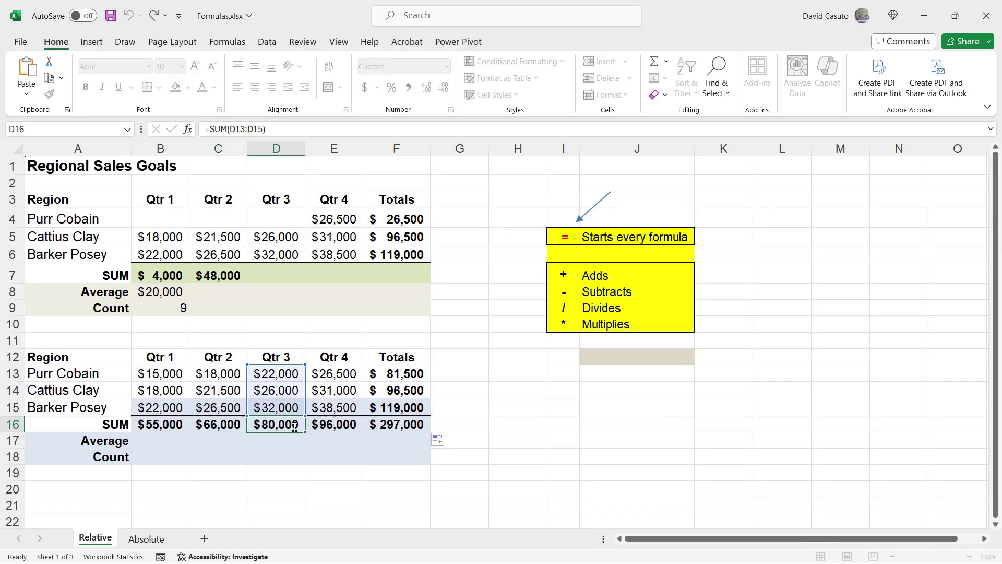
pyautogui.doubleClick(349, 420)
pyautogui.press('Escape')
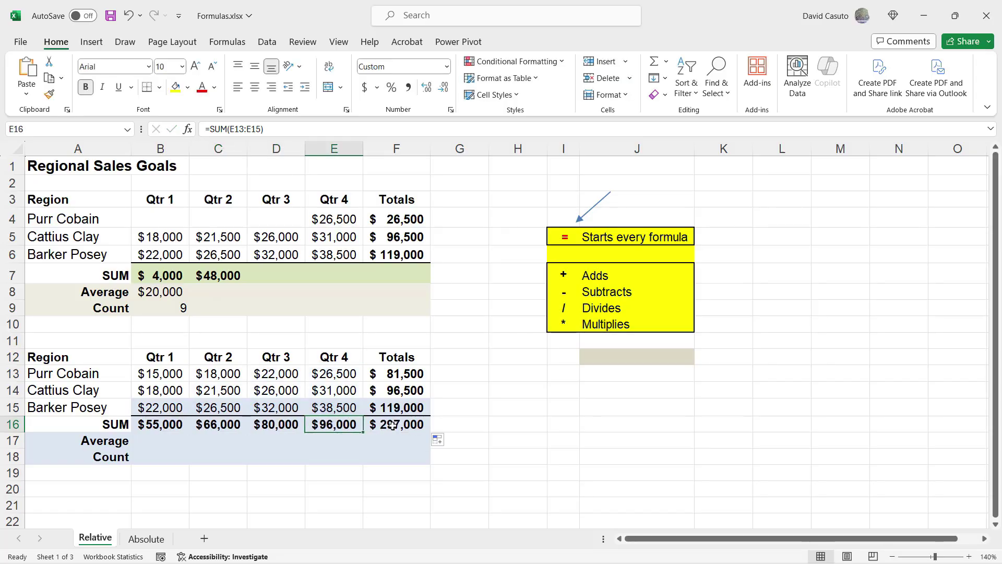
pyautogui.doubleClick(392, 424)
pyautogui.press('Escape')
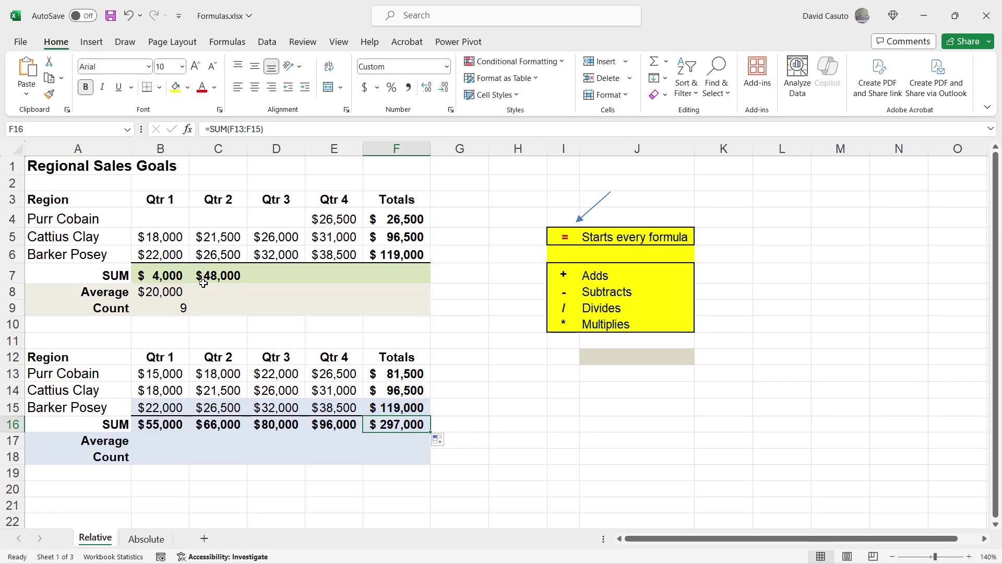
# Step: Fill B8's =AVERAGE(B4:B6) across to F8 for Qtr 2 through Totals
pyautogui.click(165, 292)
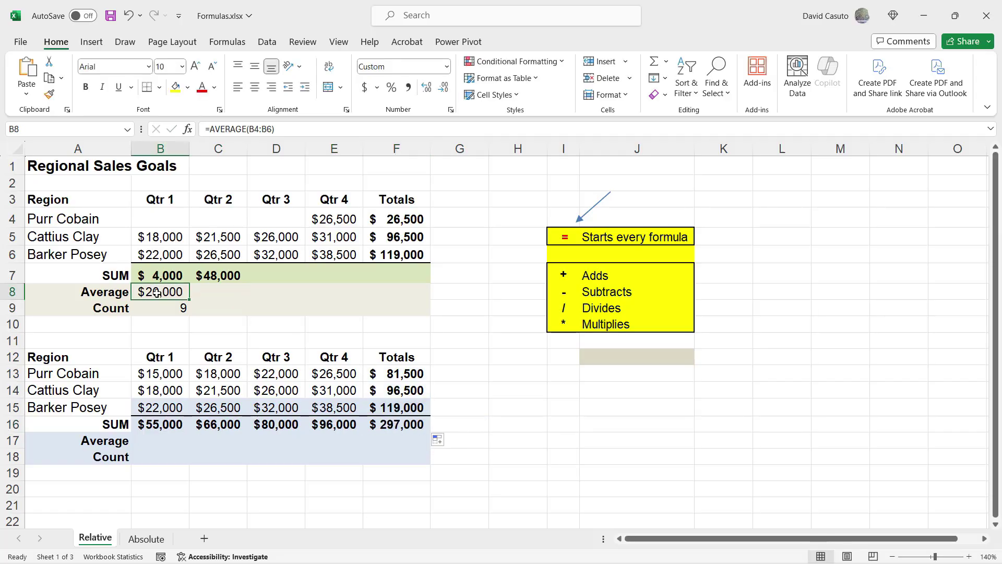
pyautogui.moveTo(189, 299); pyautogui.dragTo(400, 311)
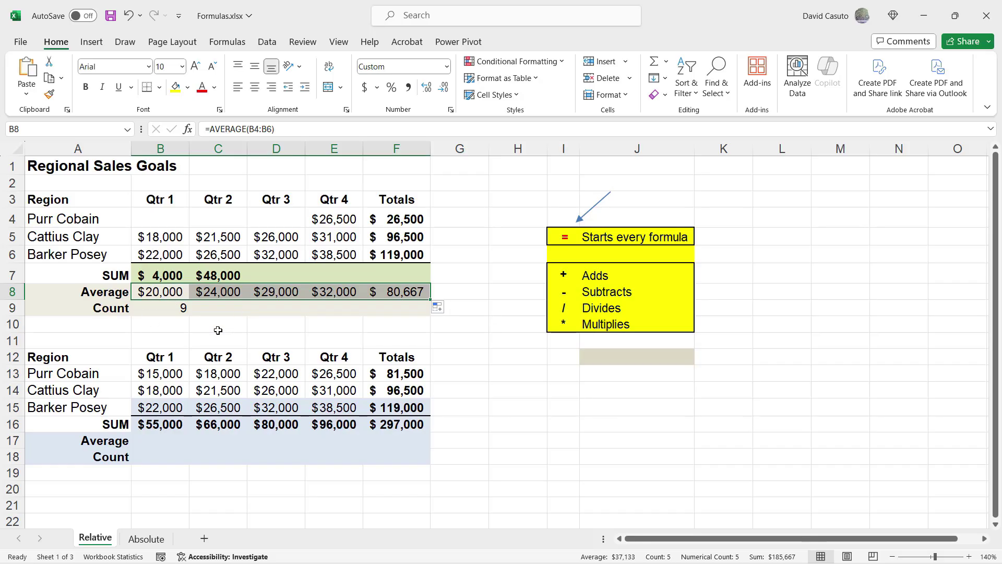
# Step: Switch to the Absolute sheet and review the B5 price and the 1.70 rate in C2
pyautogui.click(146, 539)
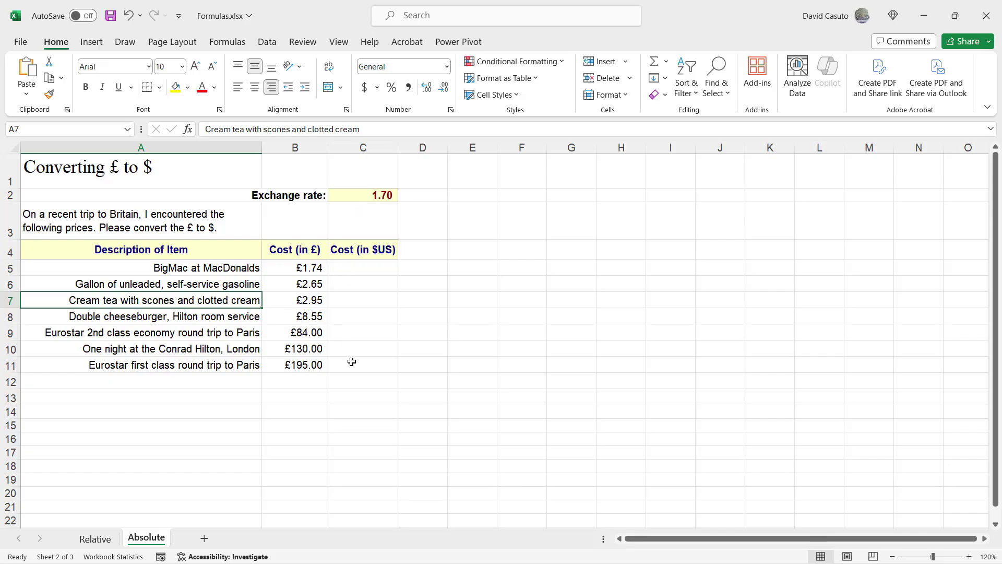
pyautogui.click(303, 269)
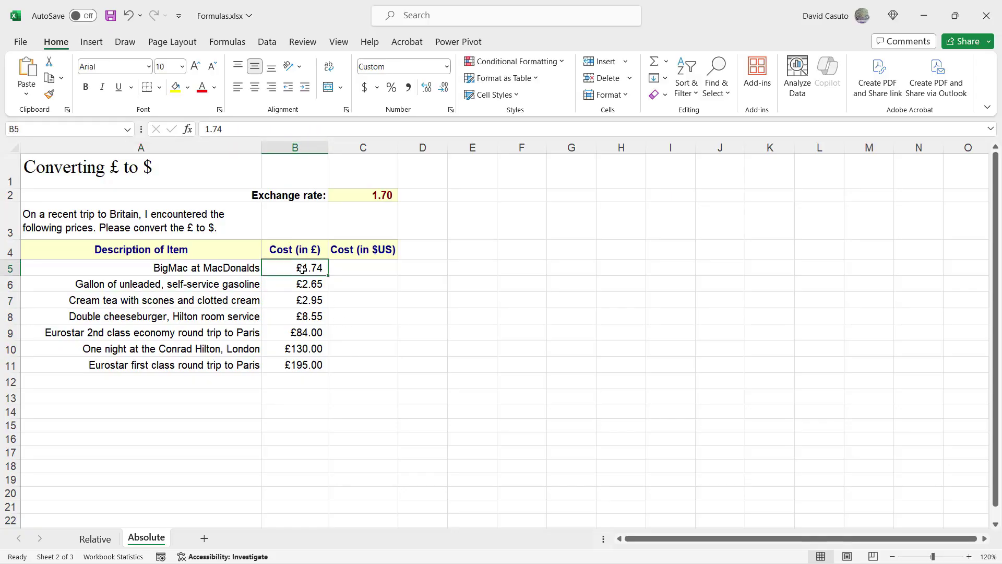
pyautogui.click(371, 191)
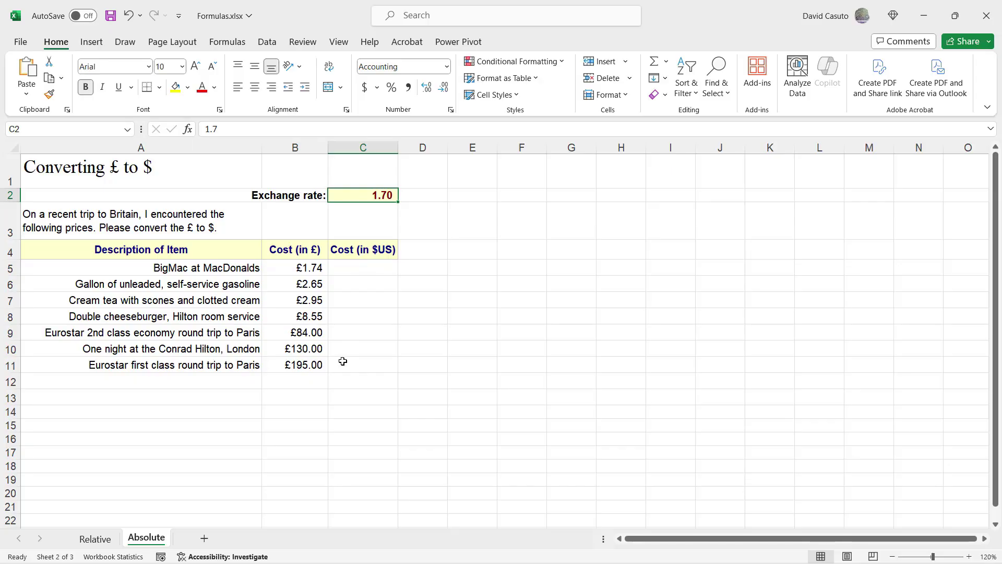
# Step: Enter =B5*C2 in C5, converting the BigMac's £1.74 to $2.96
pyautogui.click(352, 269)
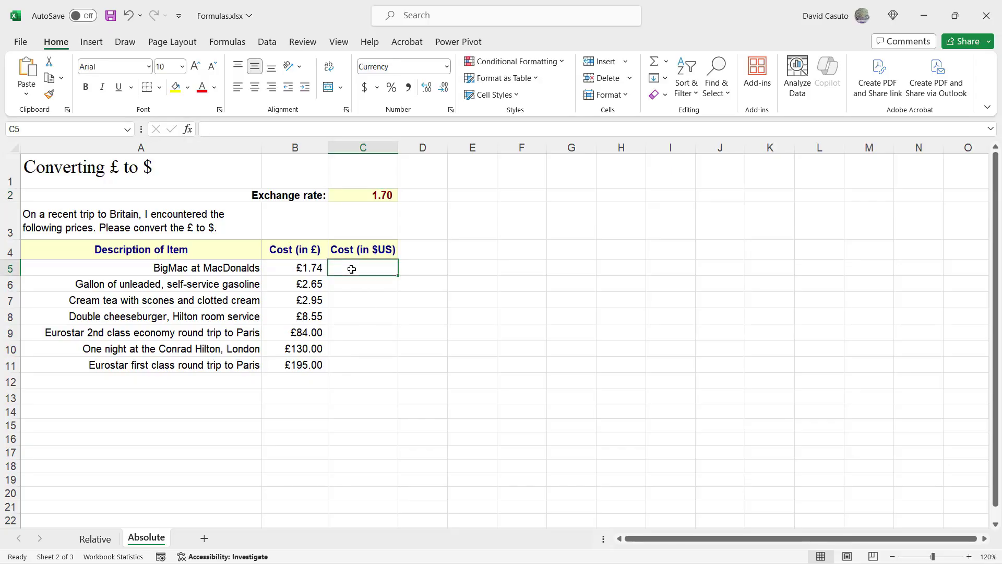
pyautogui.write('=')
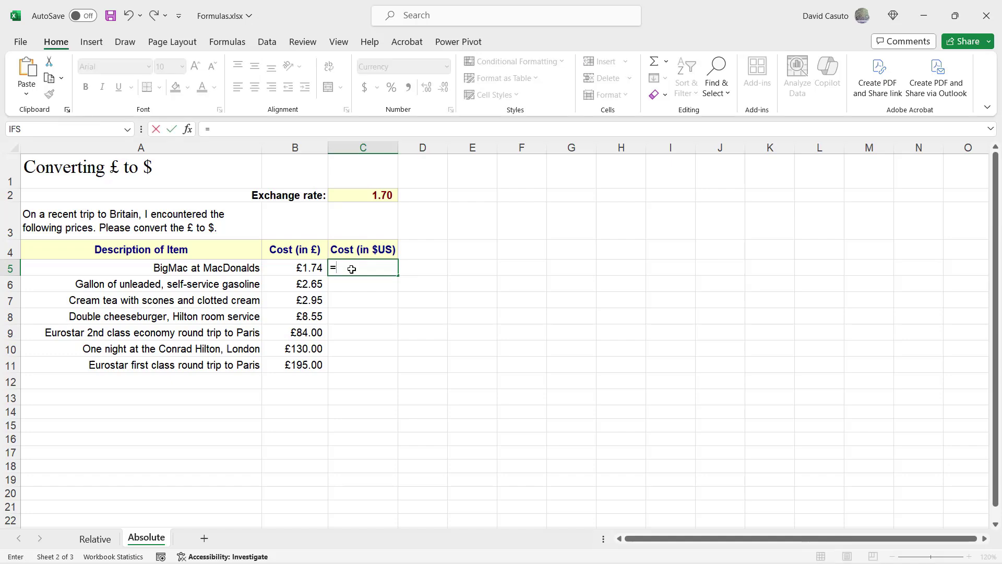
pyautogui.click(294, 269)
pyautogui.write('*')
pyautogui.click(371, 195)
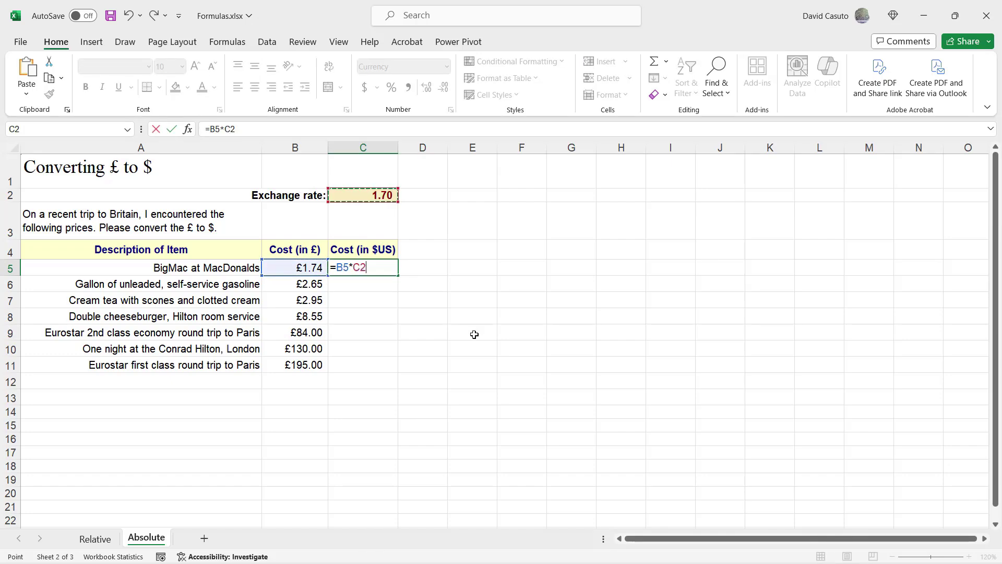
pyautogui.press('Return')
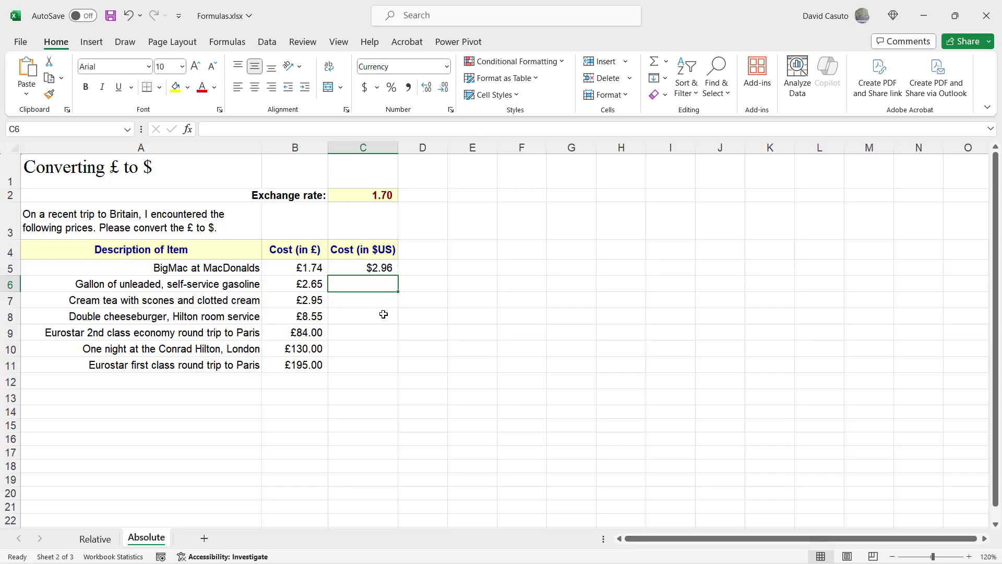
# Step: Fill C5's =B5*C2 down to C11 and inspect C6–C8, whose rate reference has shifted
pyautogui.click(379, 266)
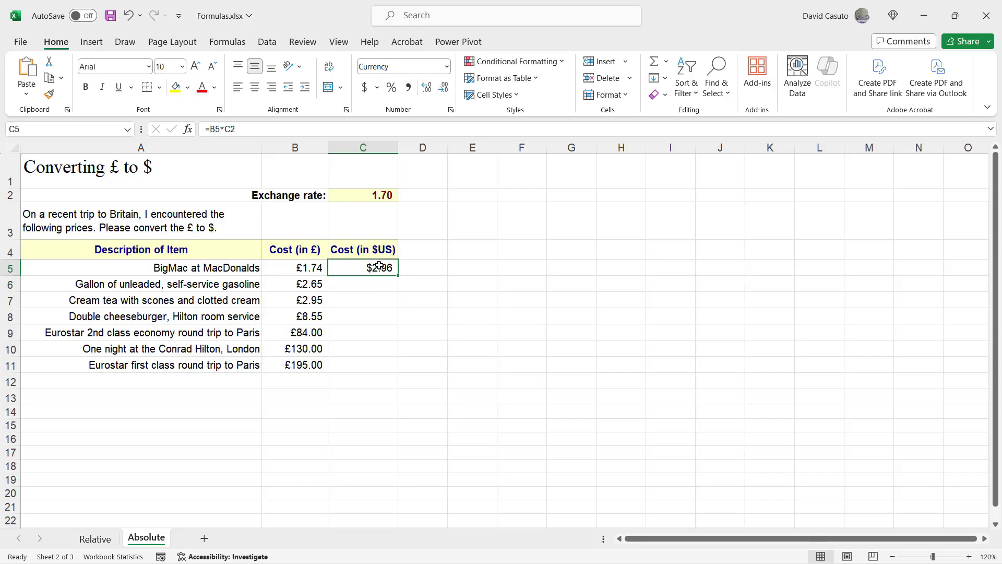
pyautogui.moveTo(399, 276); pyautogui.dragTo(395, 373)
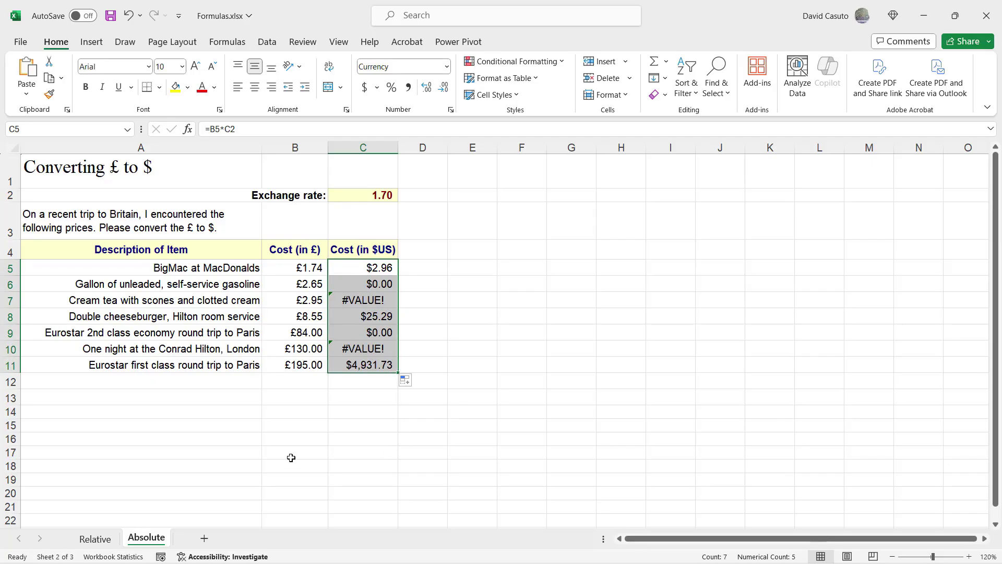
pyautogui.doubleClick(371, 284)
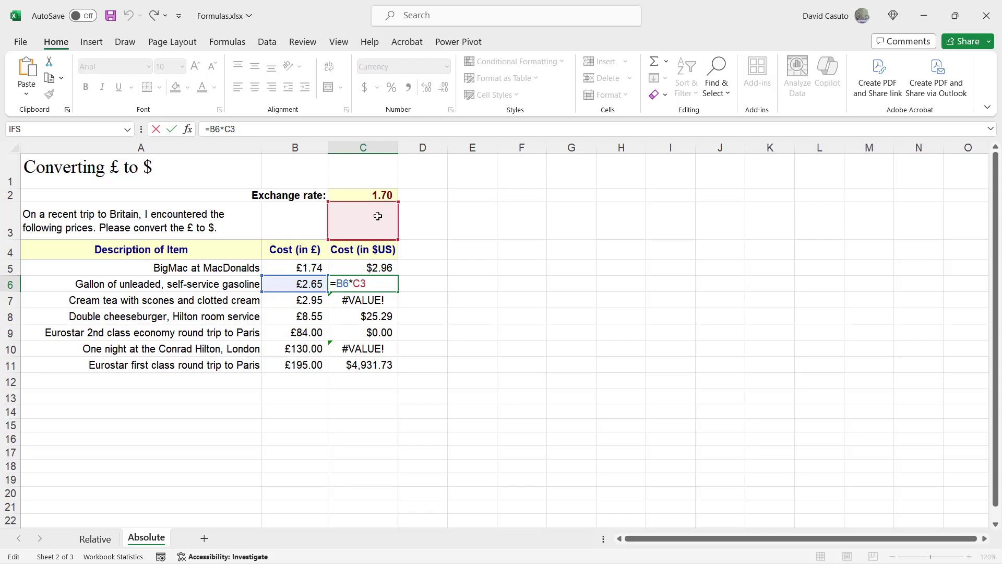
pyautogui.hotkey('ctrl', 'Return')
pyautogui.doubleClick(350, 301)
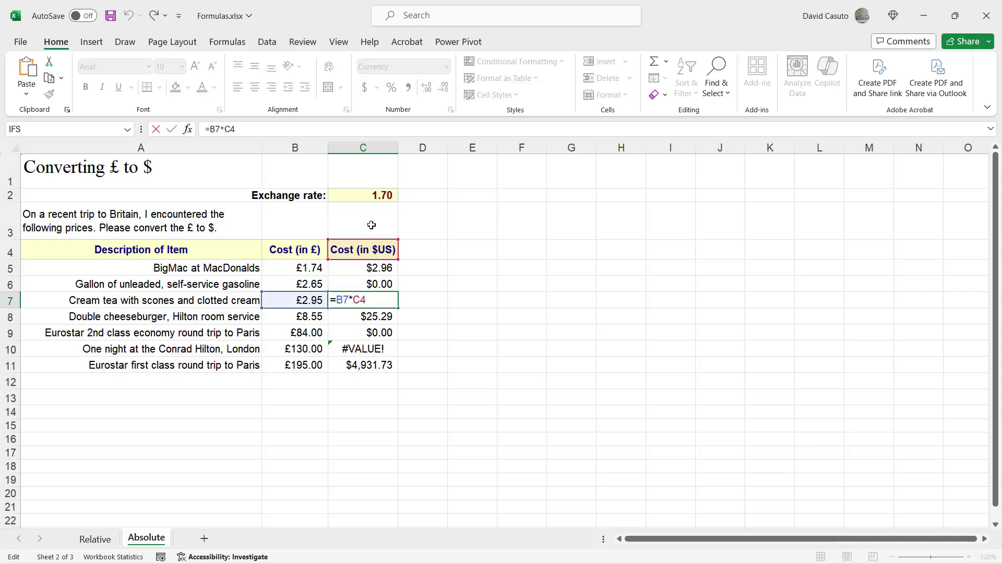
pyautogui.hotkey('ctrl', 'Return')
pyautogui.doubleClick(364, 318)
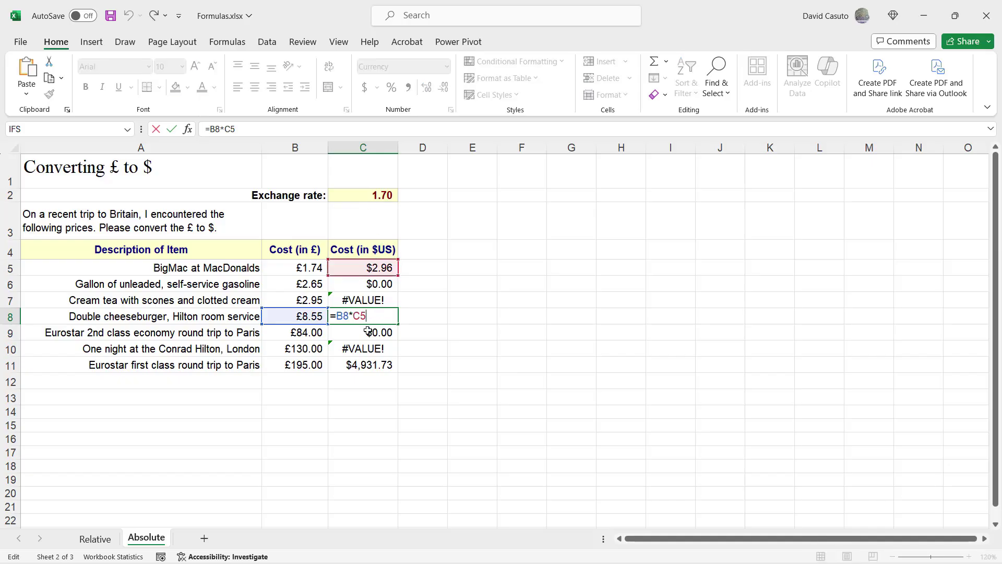
pyautogui.hotkey('ctrl', 'Return')
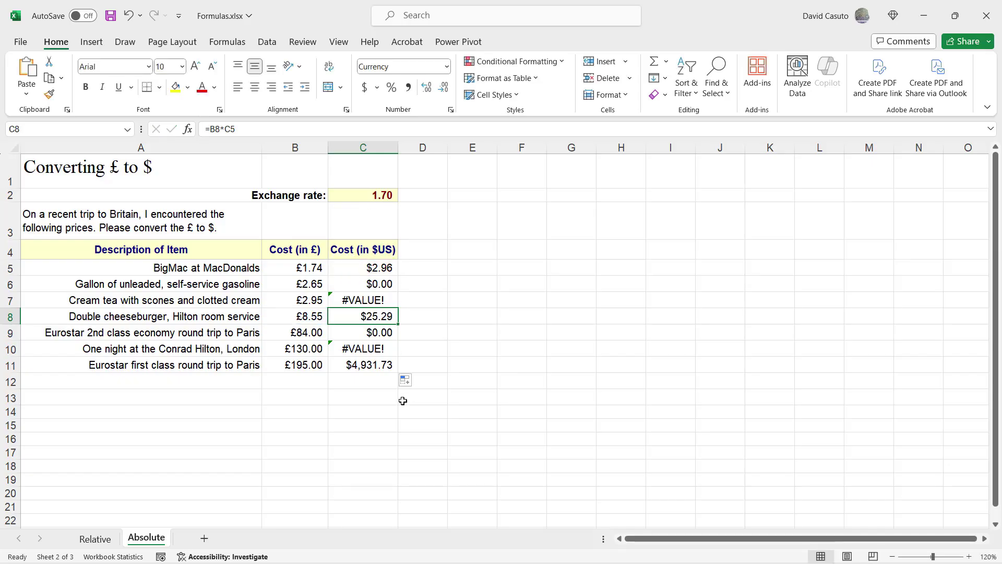
pyautogui.click(381, 269)
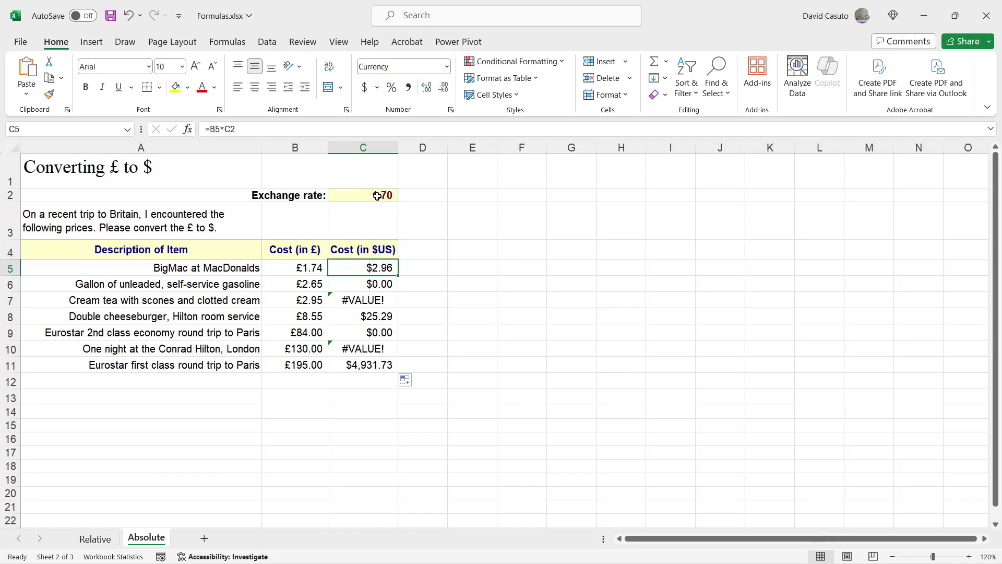
# Step: Delete the faulty results in C6:C11 and reopen C5's formula for editing
pyautogui.doubleClick(378, 266)
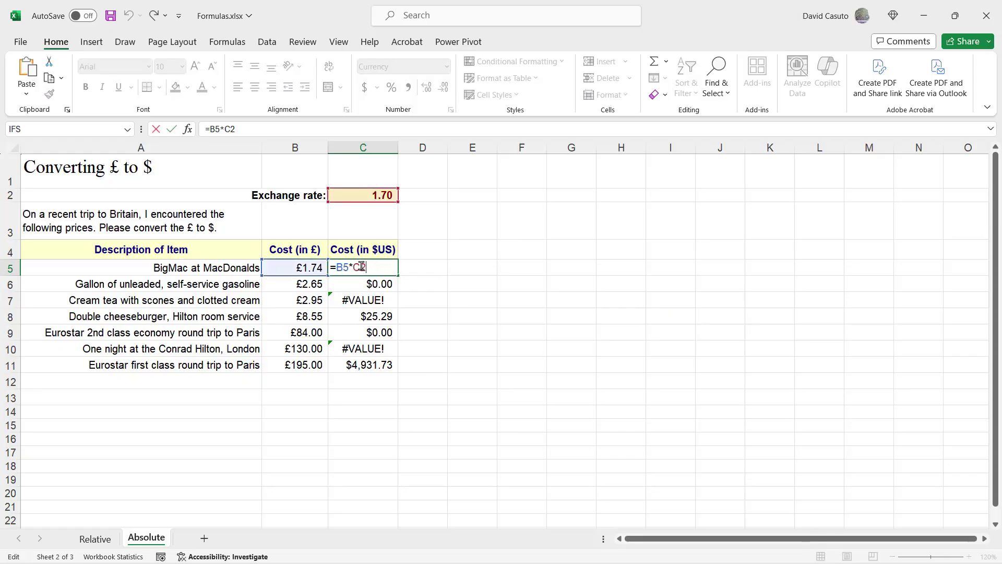
pyautogui.moveTo(371, 283); pyautogui.dragTo(379, 365)
pyautogui.press('Delete')
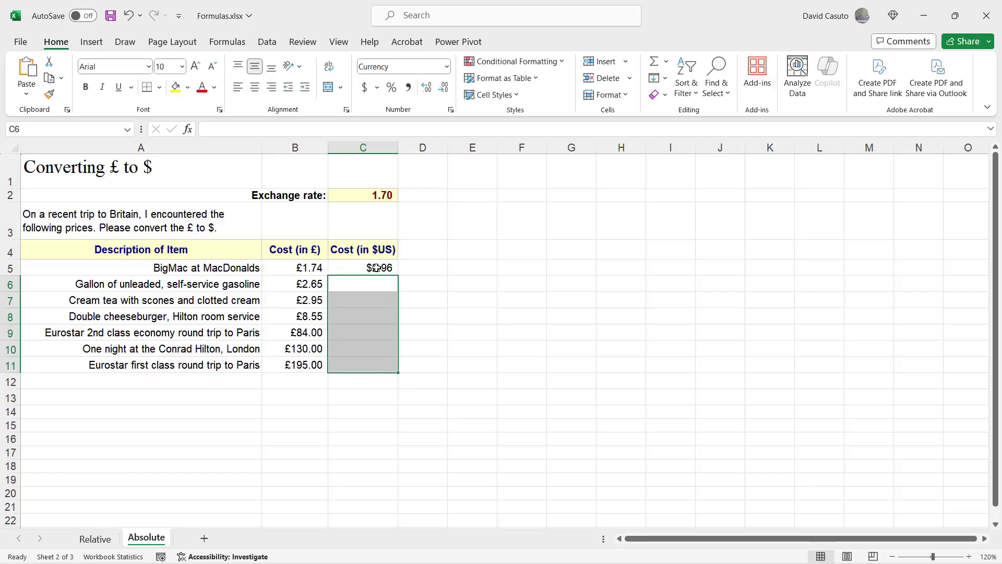
pyautogui.doubleClick(384, 267)
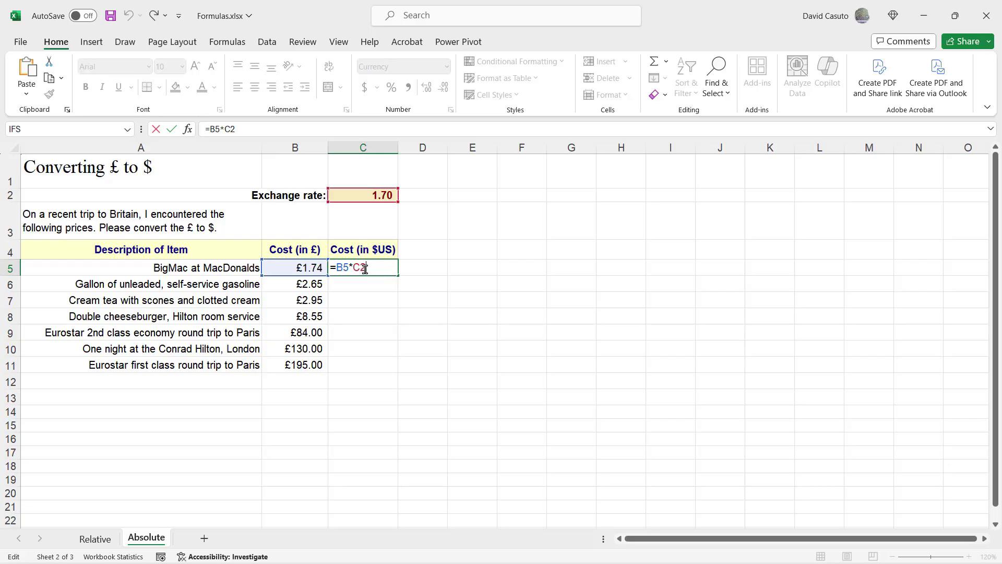
# Step: Lock the rate reference so C5 reads =B5*$C$2, still showing $2.96
pyautogui.press('F4')
pyautogui.press('F4')
pyautogui.press('F4')
pyautogui.press('F4')
pyautogui.press('F4')
pyautogui.write('$')
pyautogui.press('Return')
# Step: Fill =B5*$C$2 down to C11 and verify each copy, from $4.51 to $331.50
pyautogui.click(378, 269)
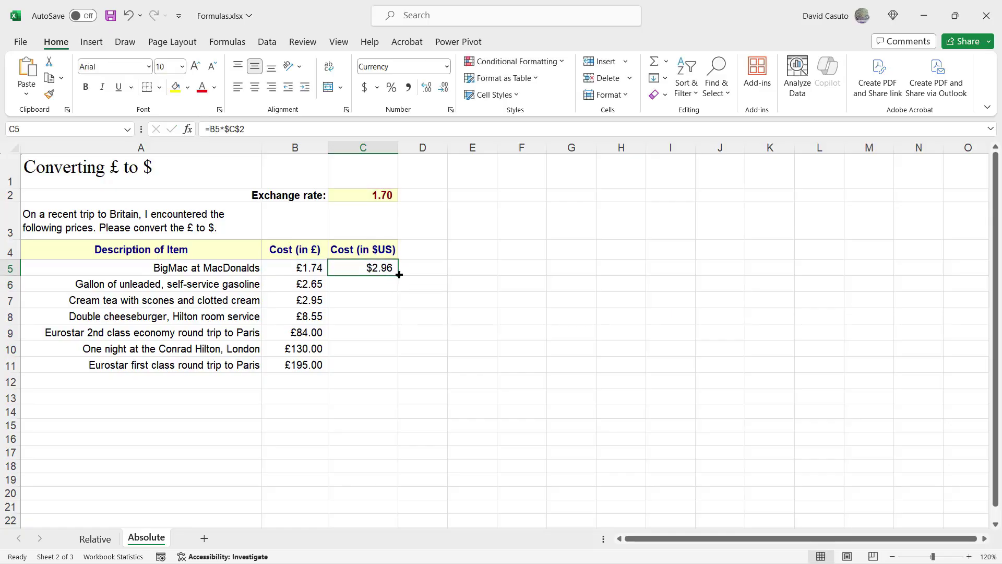
pyautogui.moveTo(400, 275); pyautogui.dragTo(399, 371)
pyautogui.click(376, 266)
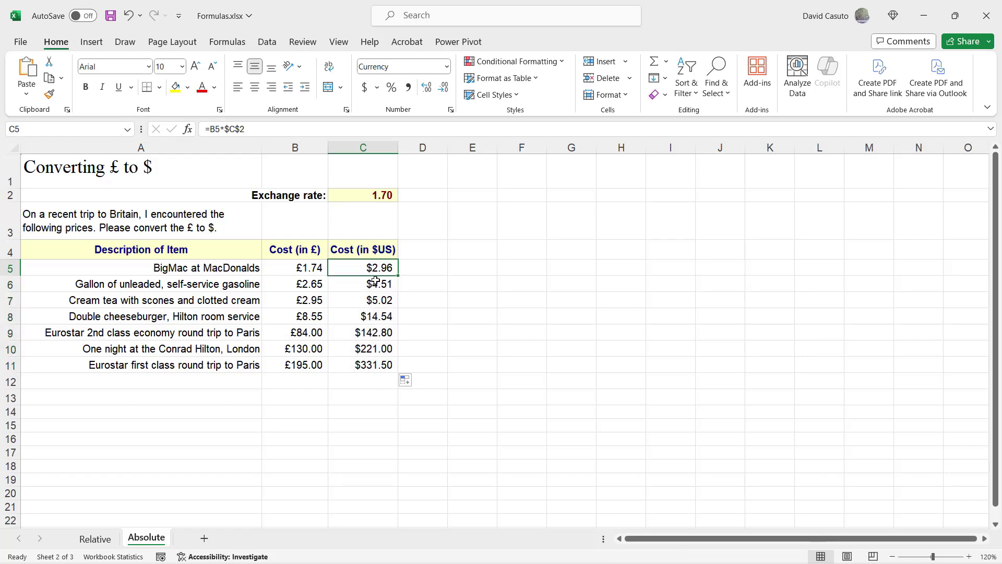
pyautogui.click(376, 282)
pyautogui.click(378, 300)
pyautogui.click(377, 328)
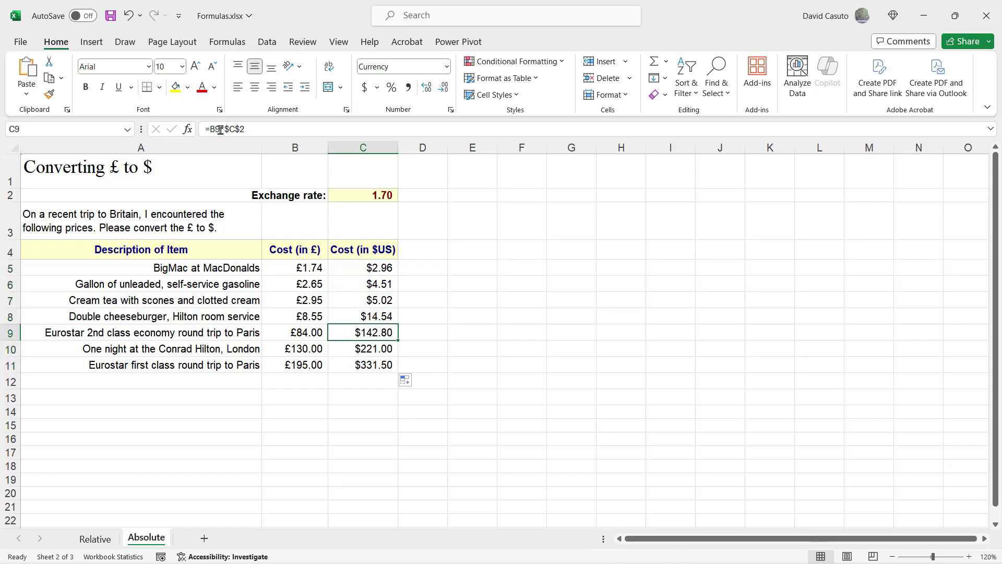
pyautogui.click(372, 346)
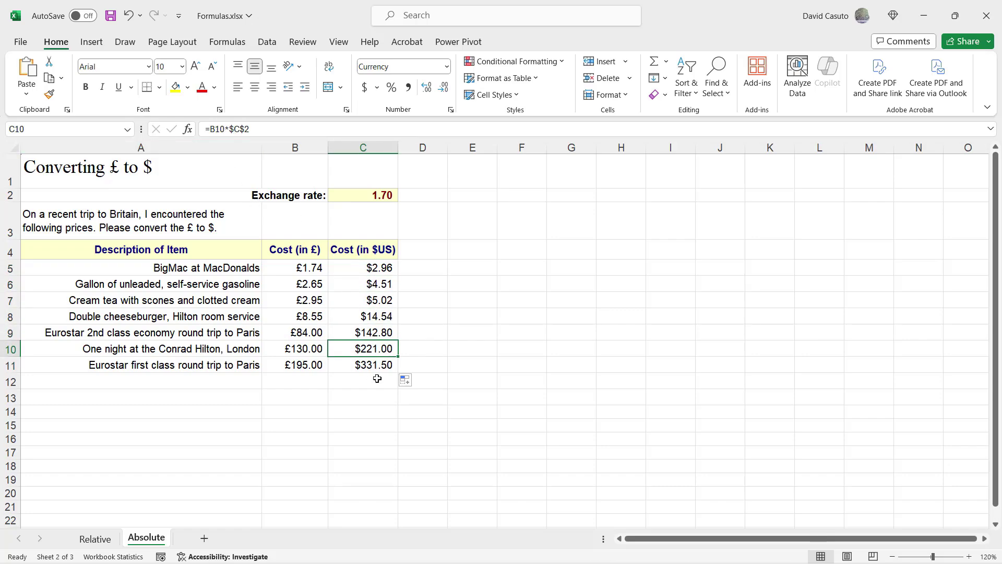
pyautogui.click(371, 367)
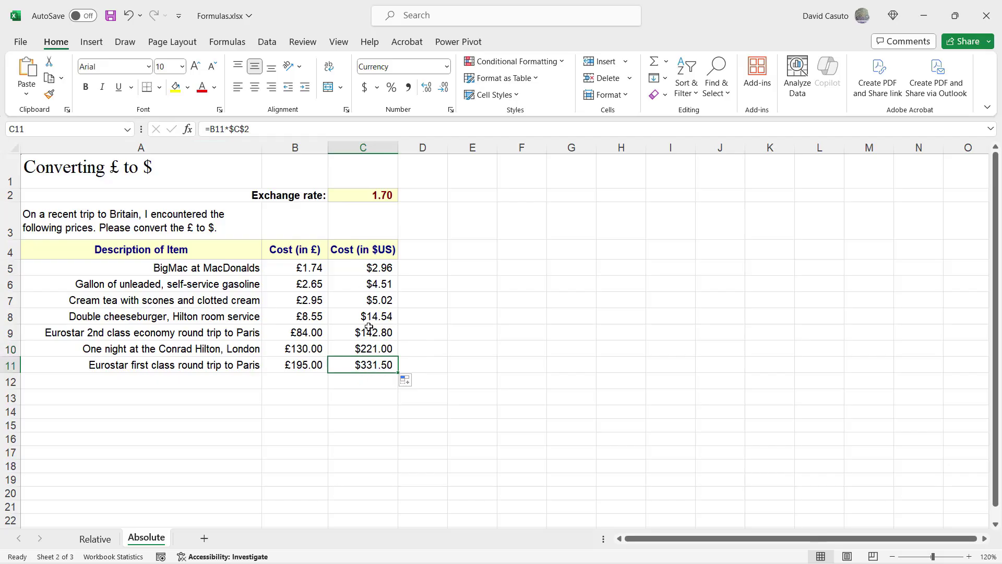